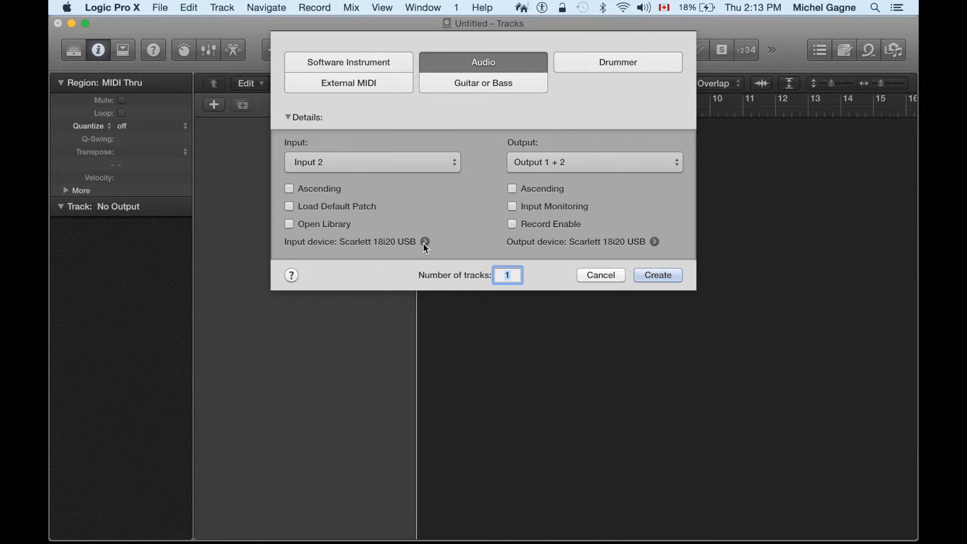
# - Check the audio device preferences and create one audio track that uses Input 1
pyautogui.click(426, 242)
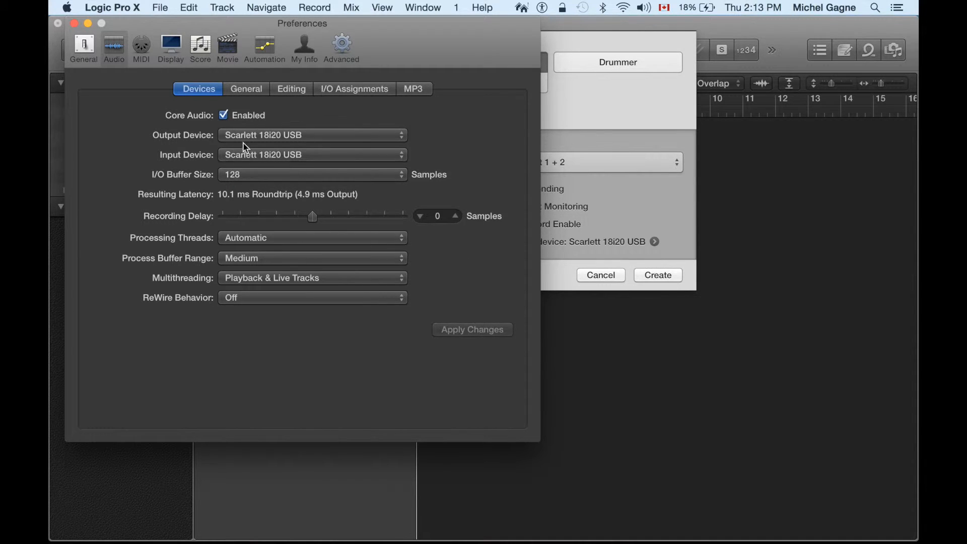
pyautogui.click(75, 24)
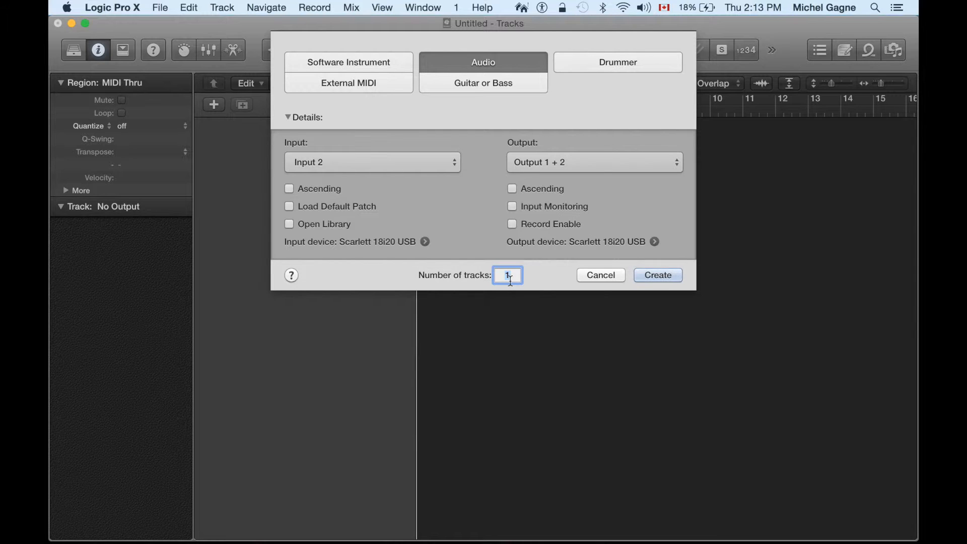
pyautogui.click(451, 167)
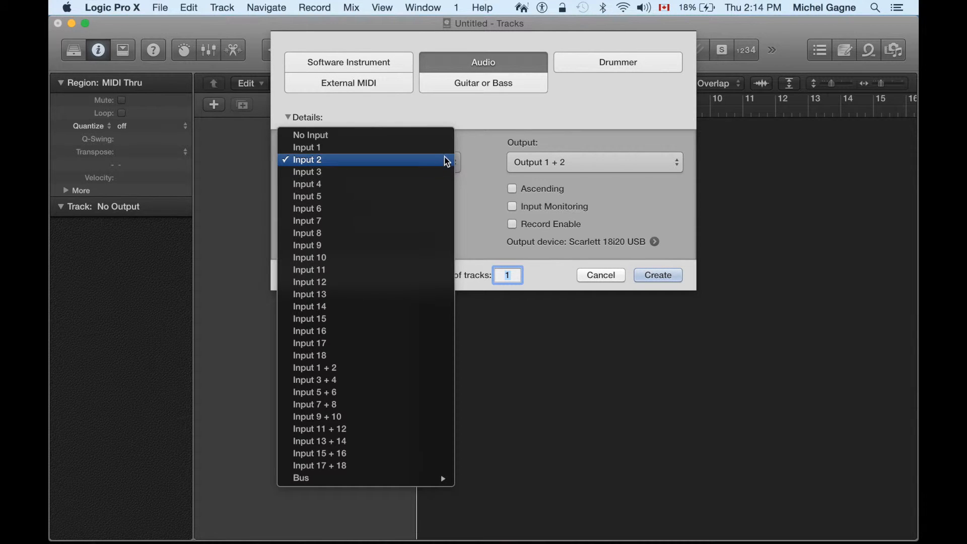
pyautogui.click(440, 149)
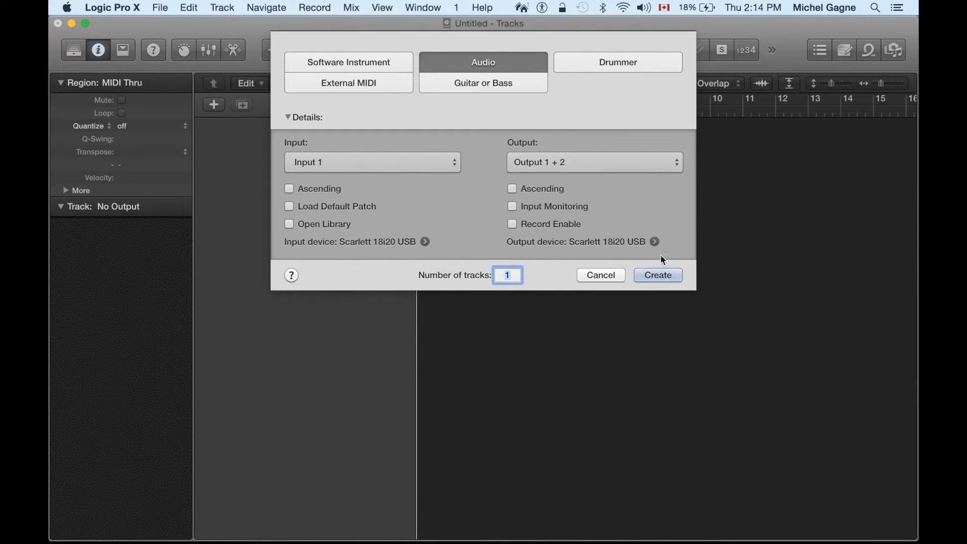
pyautogui.click(658, 283)
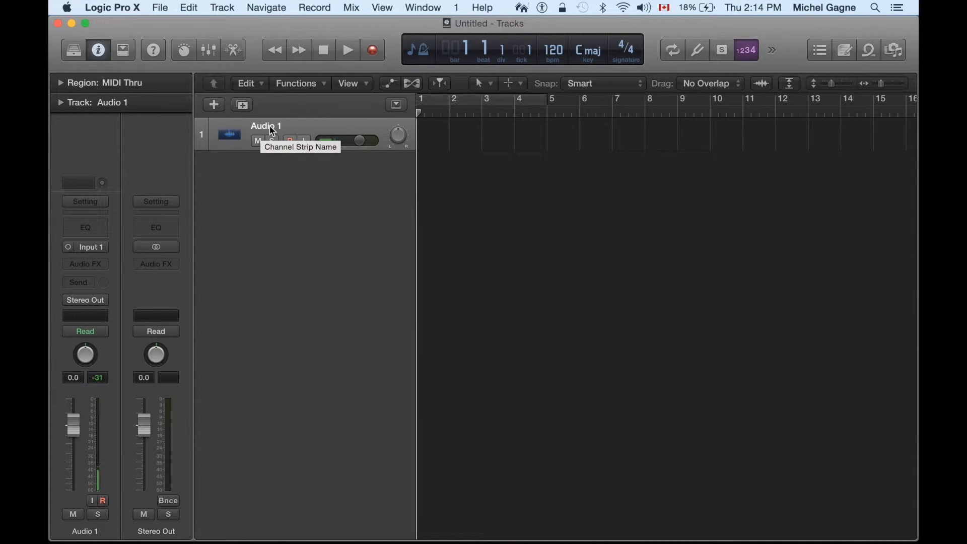
# - Rename the first audio track as "Engineers mic"
pyautogui.doubleClick(271, 127)
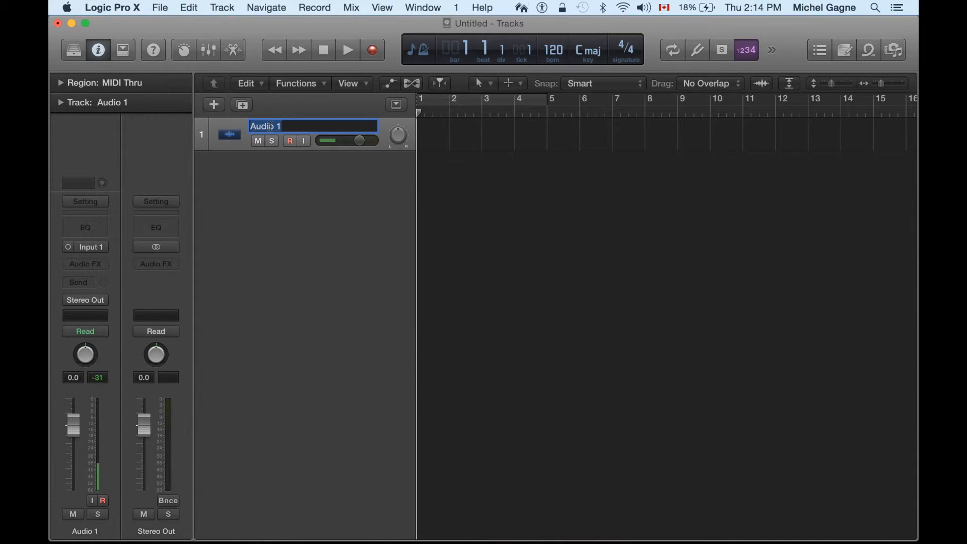
pyautogui.write('Engineers mic')
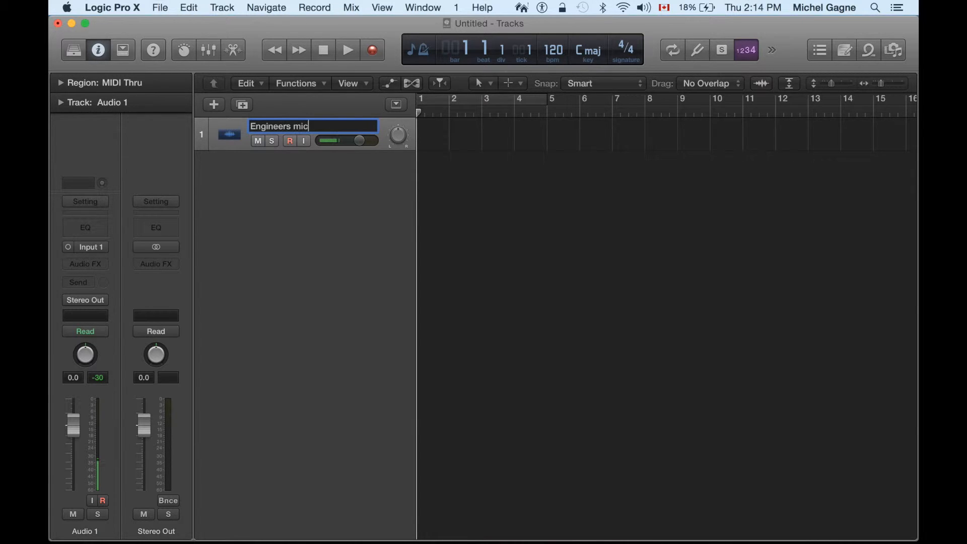
pyautogui.press('Return')
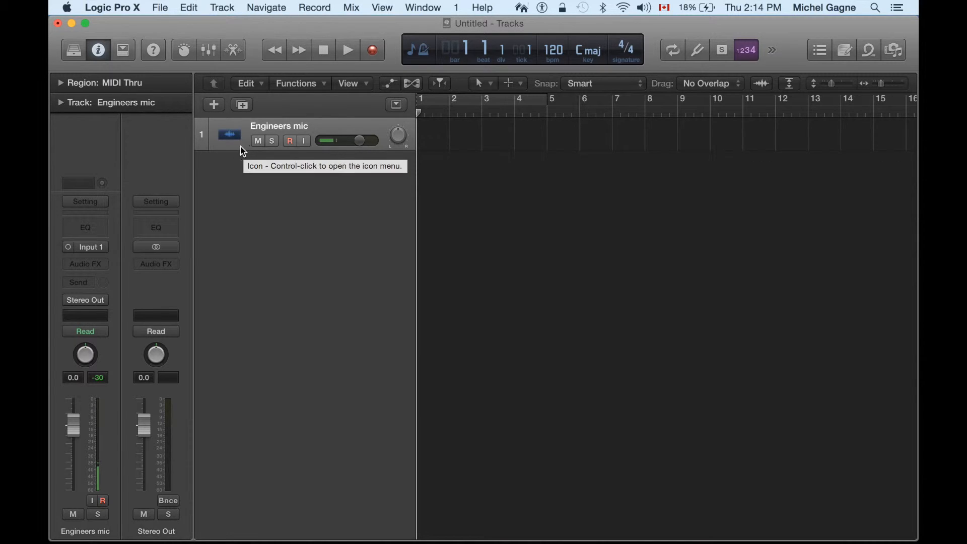
# - Add a second audio track that uses Input 2
pyautogui.click(214, 106)
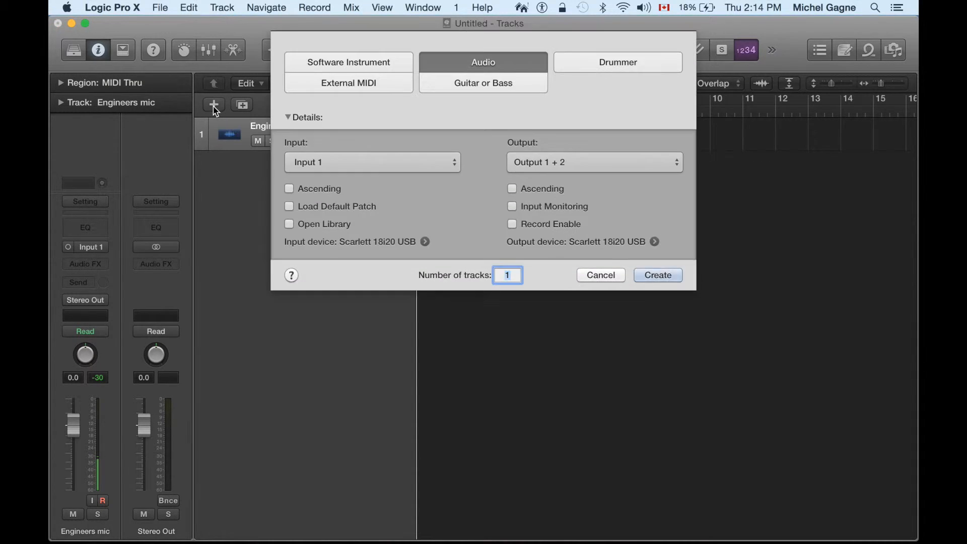
pyautogui.click(356, 161)
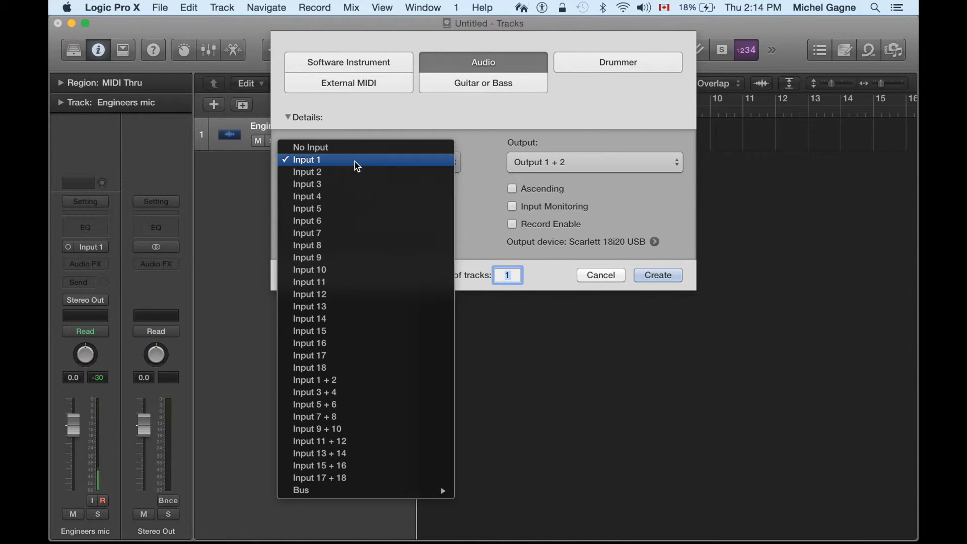
pyautogui.click(352, 171)
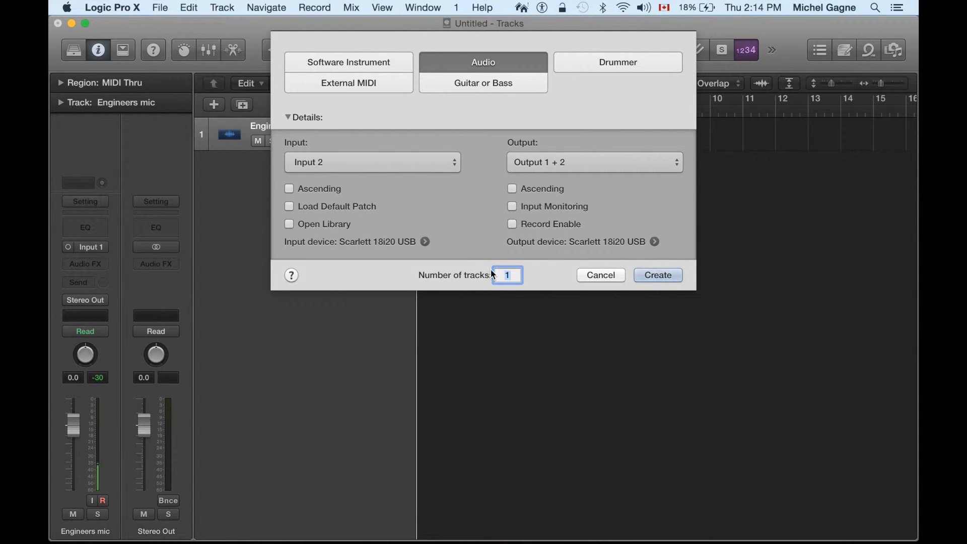
pyautogui.click(661, 274)
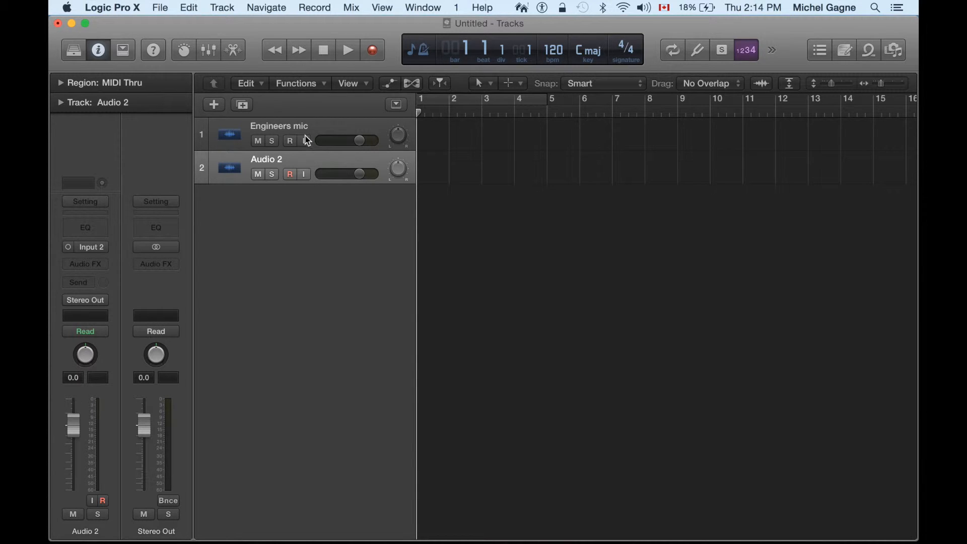
# - Rename the second audio track as "Studio mic"
pyautogui.doubleClick(272, 160)
pyautogui.write('Studio mic')
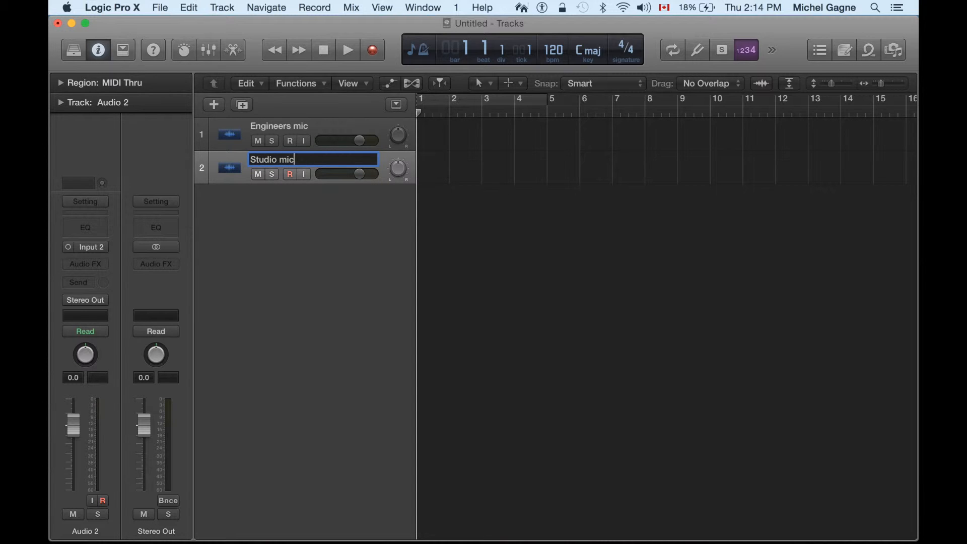
pyautogui.click(267, 228)
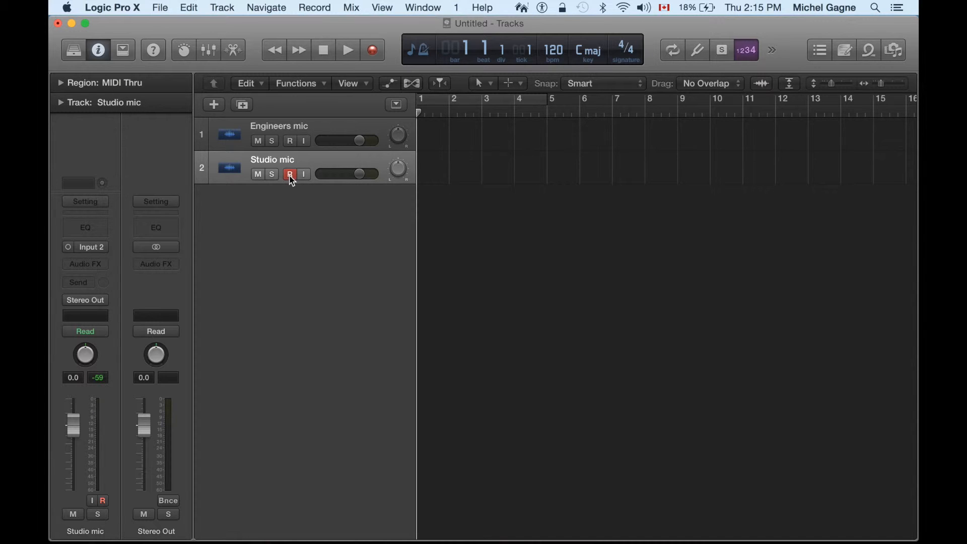
# - Record-enable the Engineers mic track as well and record a take on both mic tracks, stopping at about bar 19
pyautogui.click(291, 141)
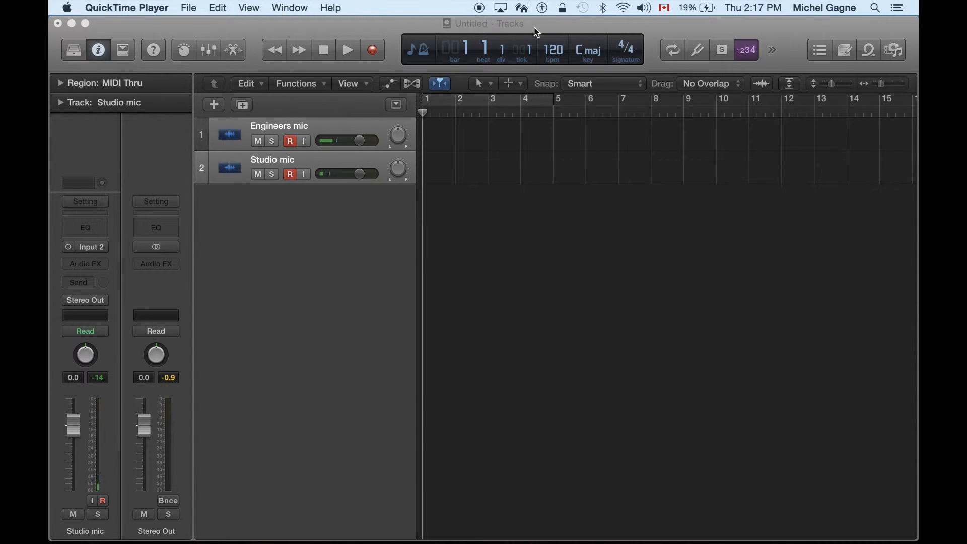
pyautogui.click(378, 50)
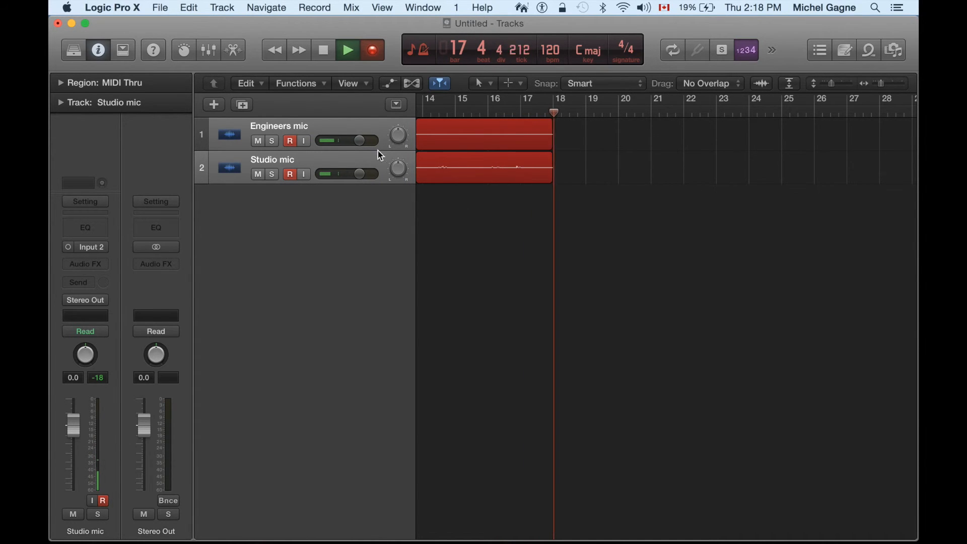
pyautogui.click(328, 53)
# - Play back the recorded take from the start of the project for about three bars
pyautogui.hscroll(-10, 552, 223)
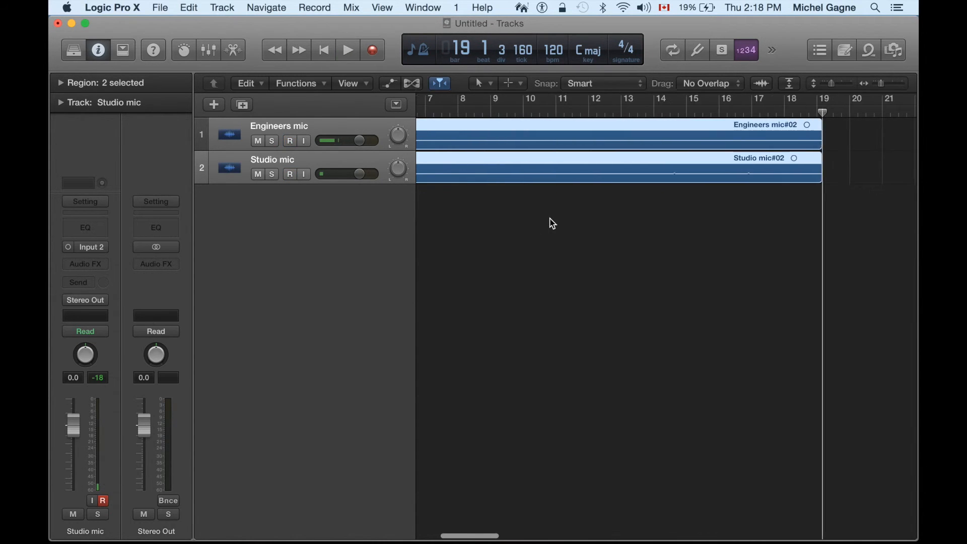
pyautogui.press('Return')
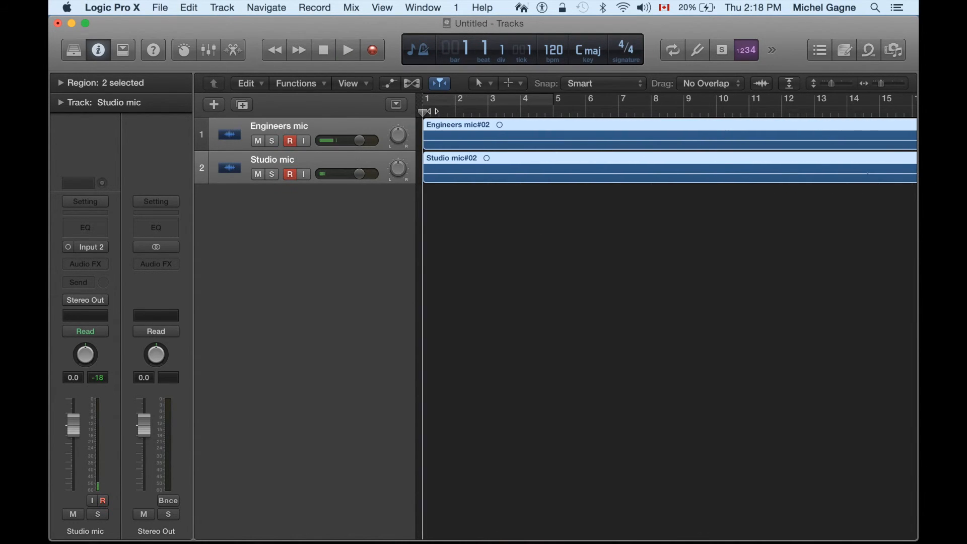
pyautogui.press('space')
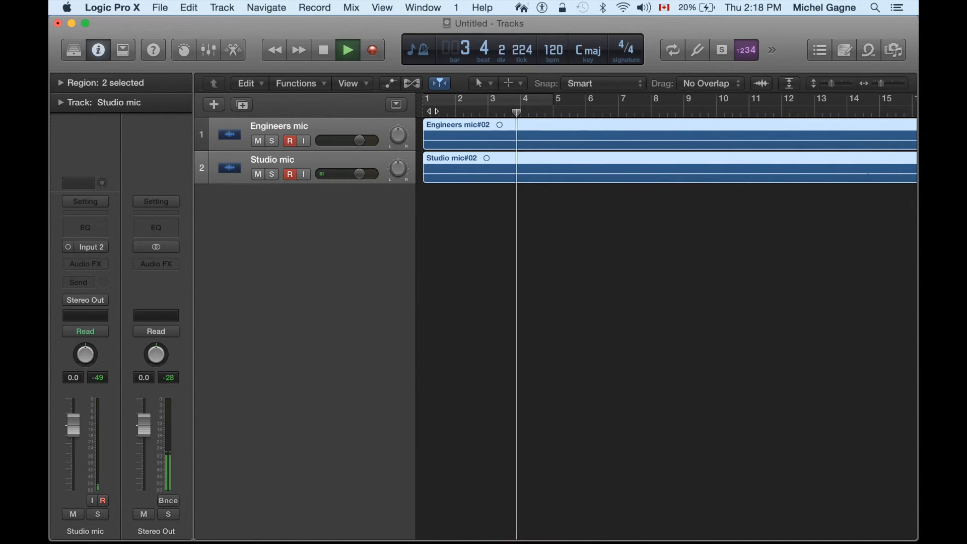
pyautogui.press('space')
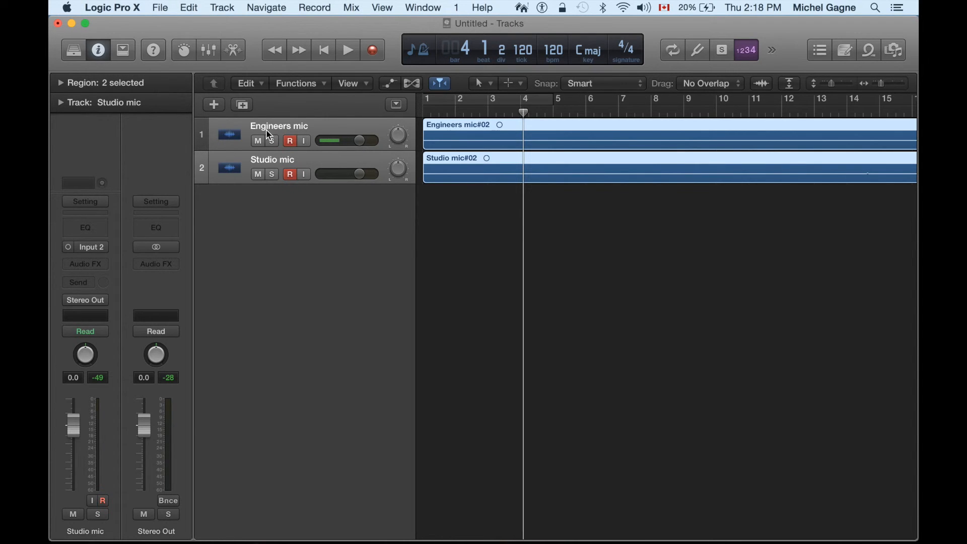
# - Select both the Engineers mic and Studio mic tracks together with their recorded regions
pyautogui.click(160, 8)
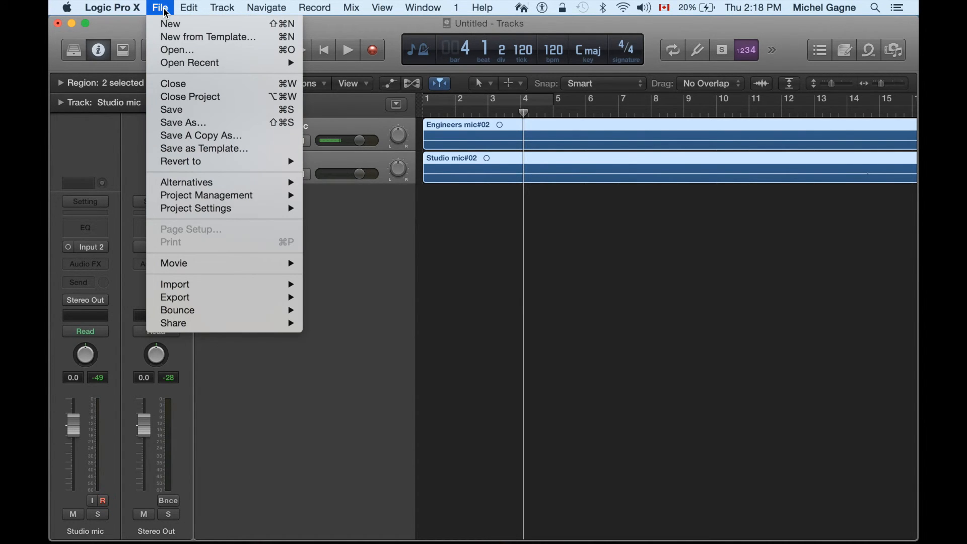
pyautogui.click(318, 267)
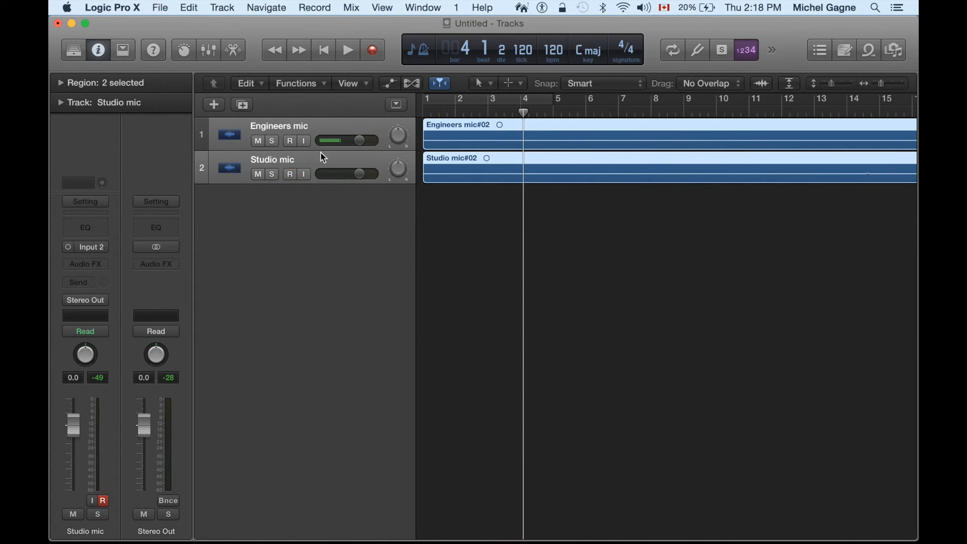
pyautogui.click(321, 132)
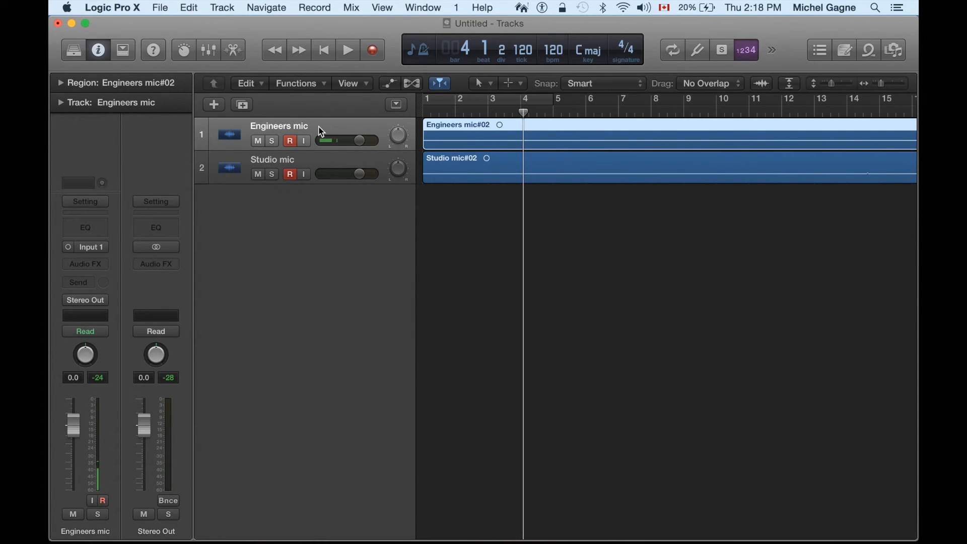
pyautogui.keyDown('shift'); pyautogui.click(321, 160); pyautogui.keyUp('shift')
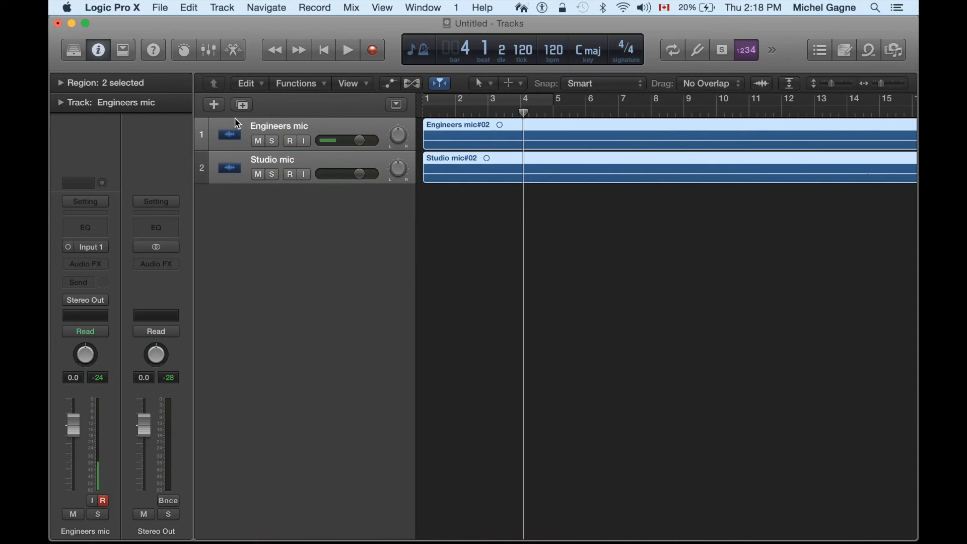
pyautogui.hotkey('alt', 'r')
# - Bounce the project offline as an MP3 named Untitled into the Documents folder
pyautogui.click(160, 8)
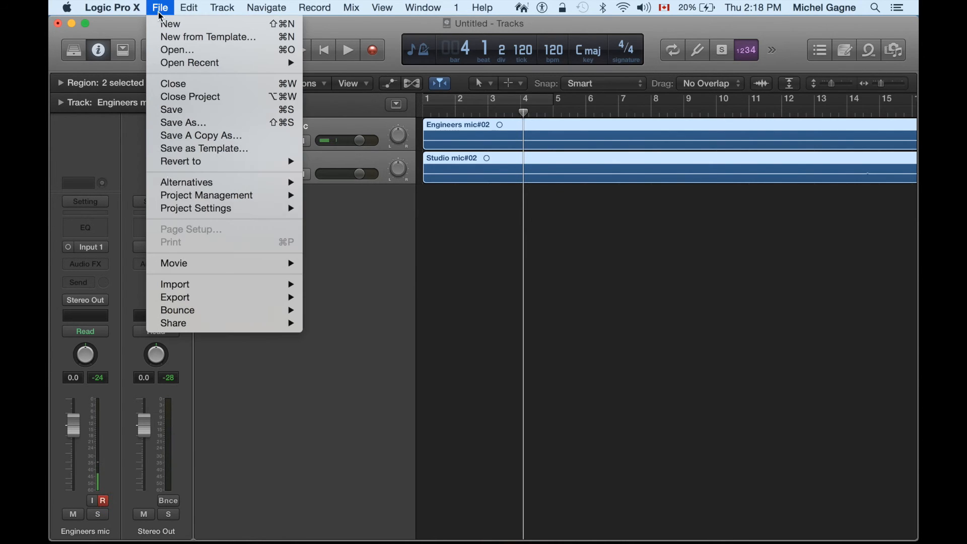
pyautogui.moveTo(186, 312)
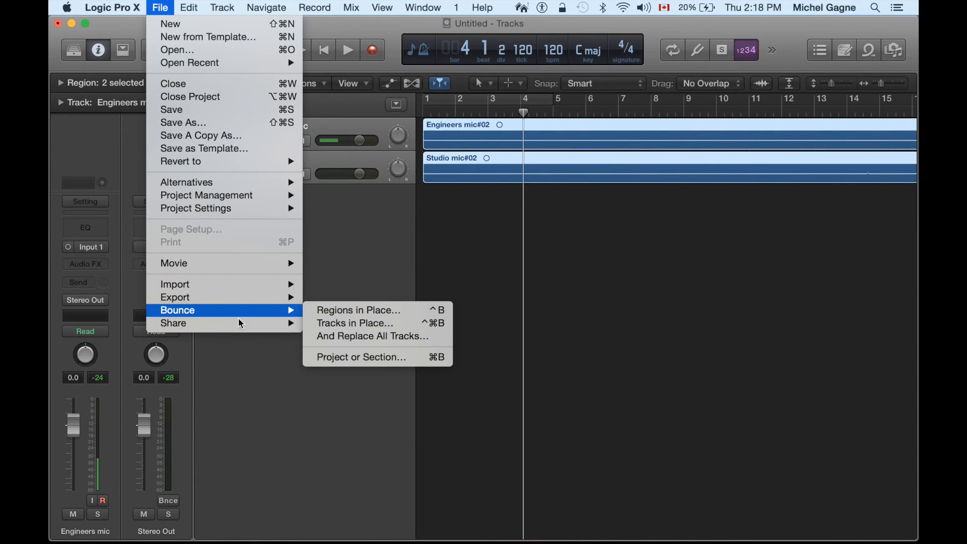
pyautogui.click(339, 357)
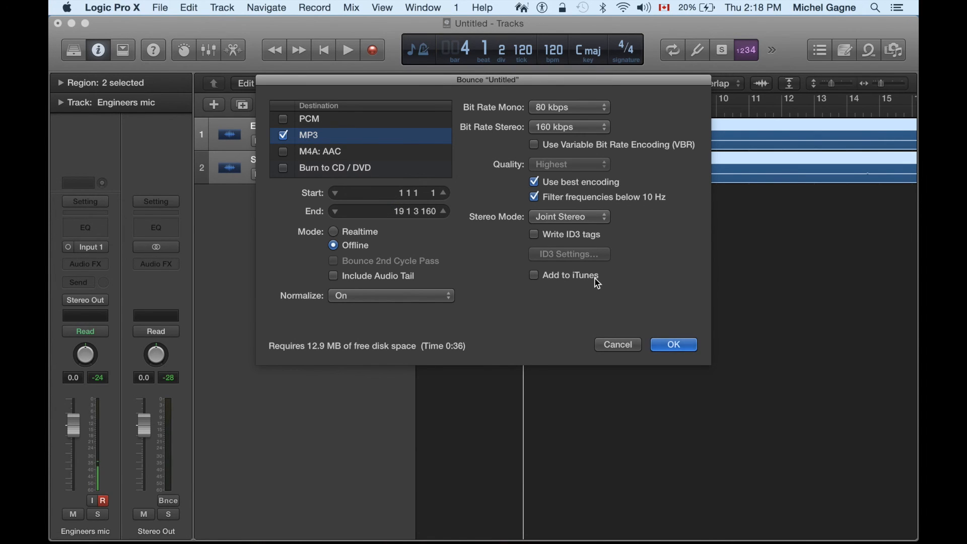
pyautogui.click(674, 344)
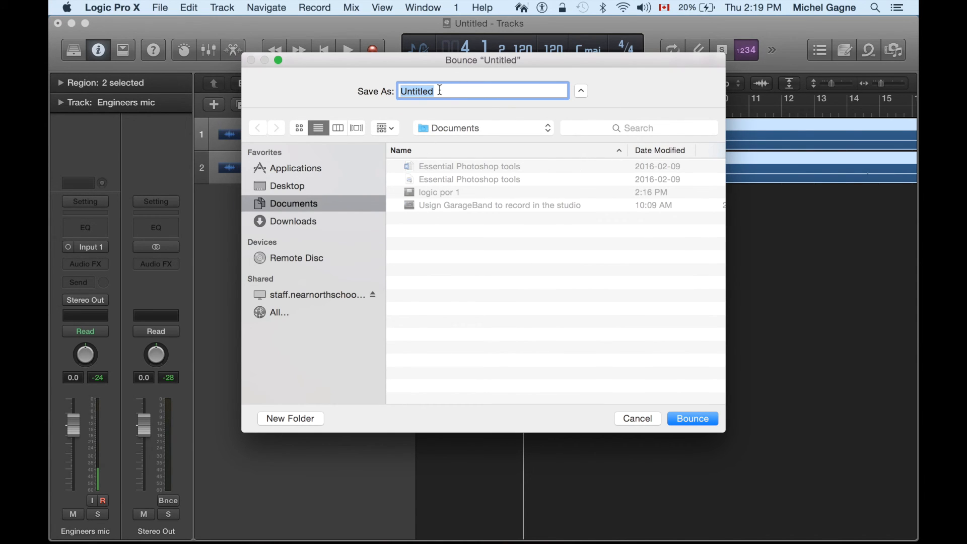
pyautogui.click(708, 412)
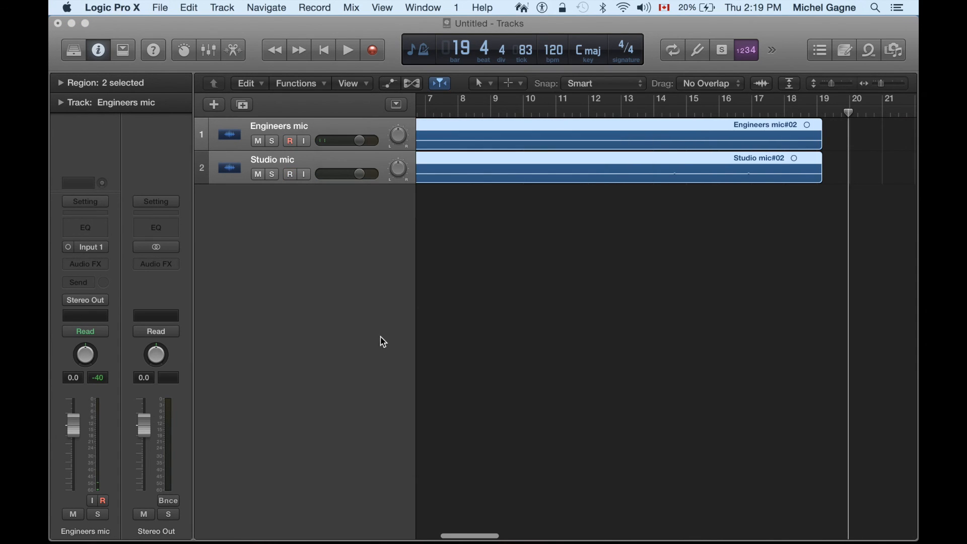
# - Switch to Finder, preview the bounced Untitled.mp3 in the Documents folder, and close the Finder window
pyautogui.moveTo(242, 541)
pyautogui.click(111, 519)
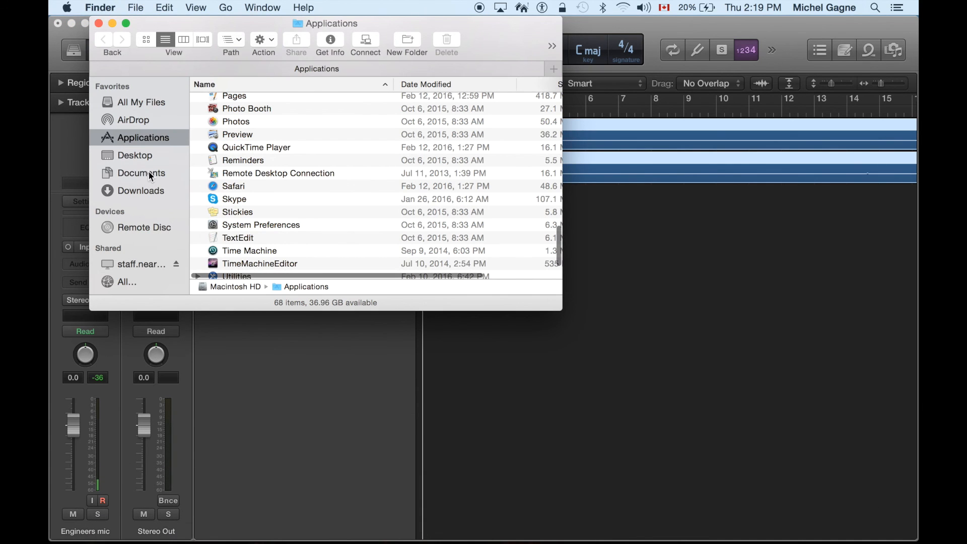
pyautogui.click(151, 173)
pyautogui.click(240, 141)
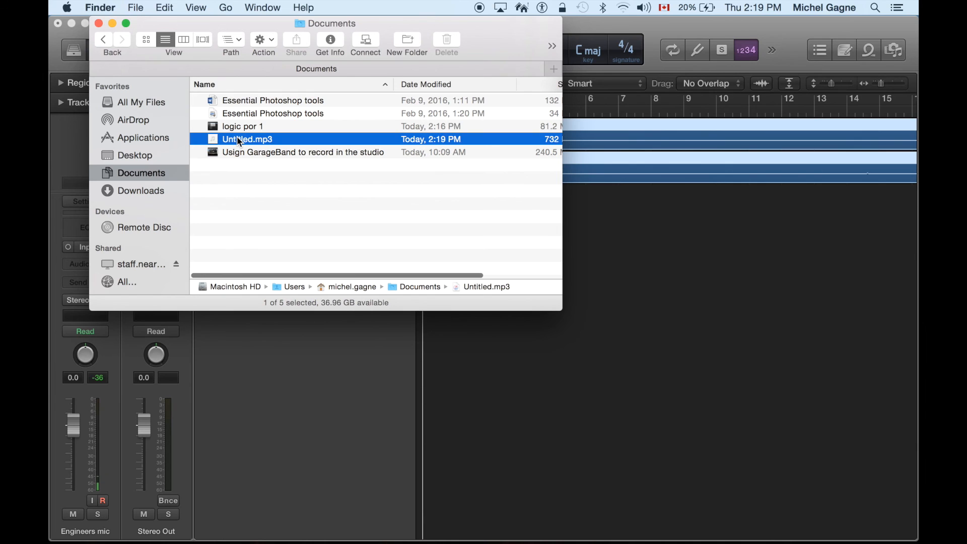
pyautogui.press('space')
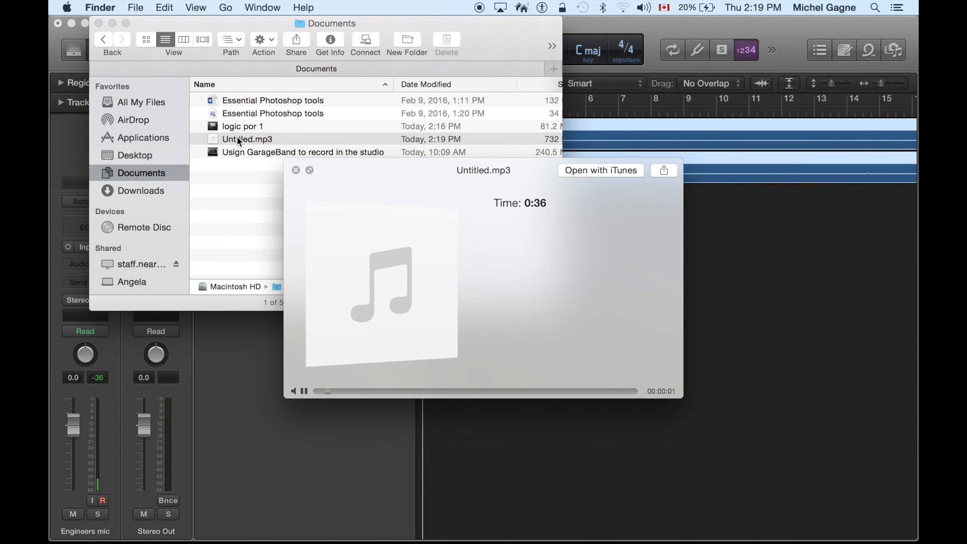
pyautogui.press('space')
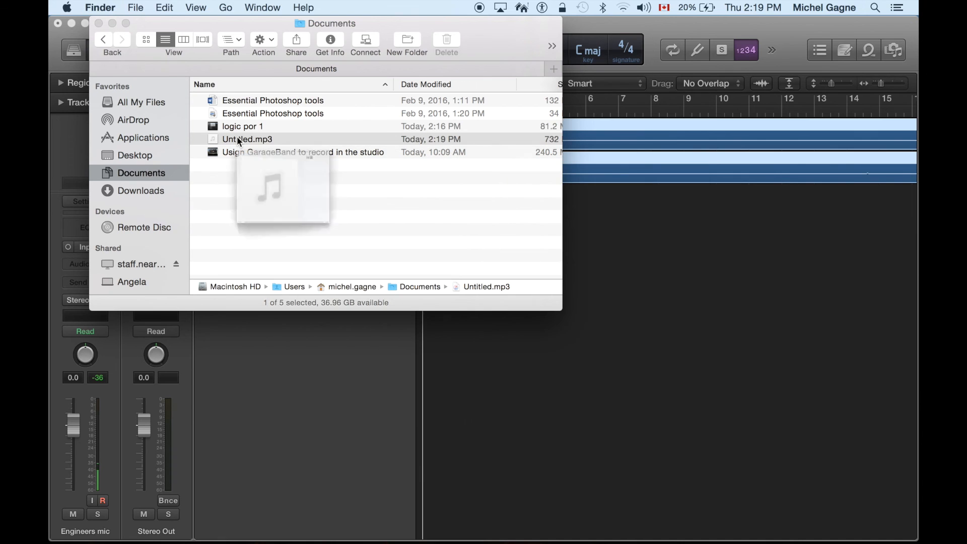
pyautogui.click(99, 24)
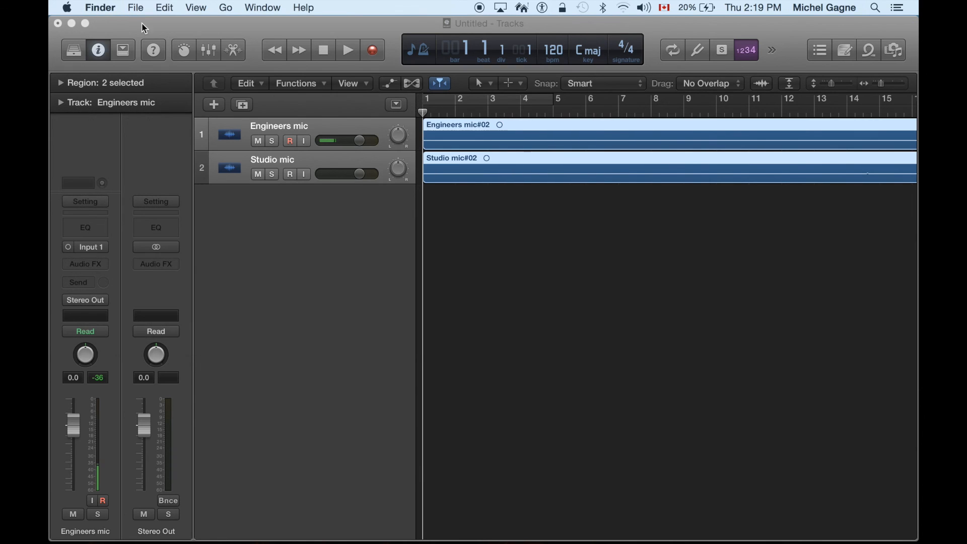